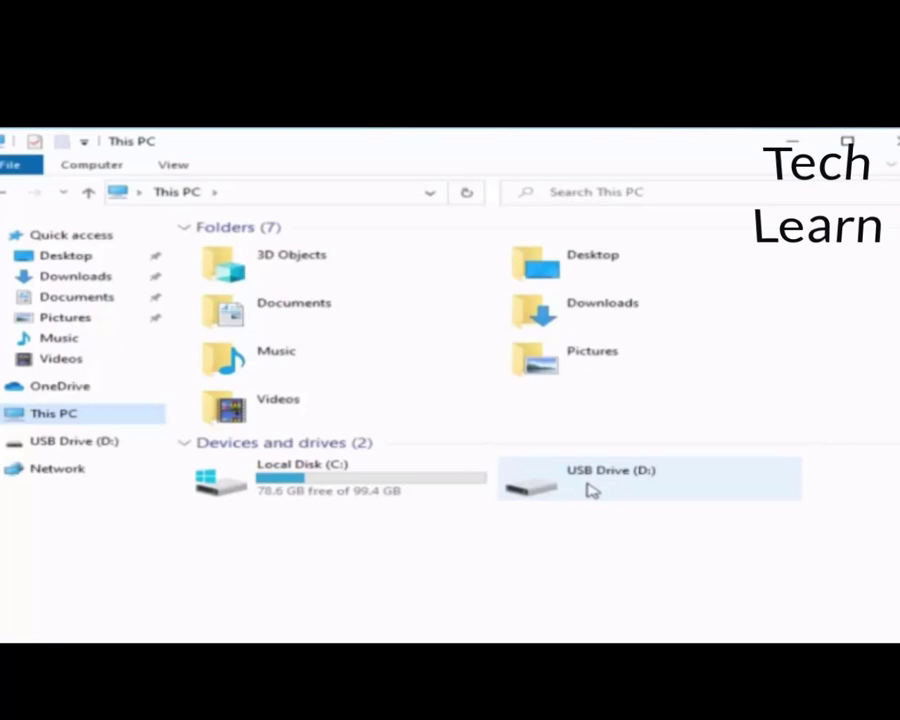
Step: Try opening USB Drive (D:), then dismiss the format prompt and the 'Location is not available' error
left_click(587, 486)
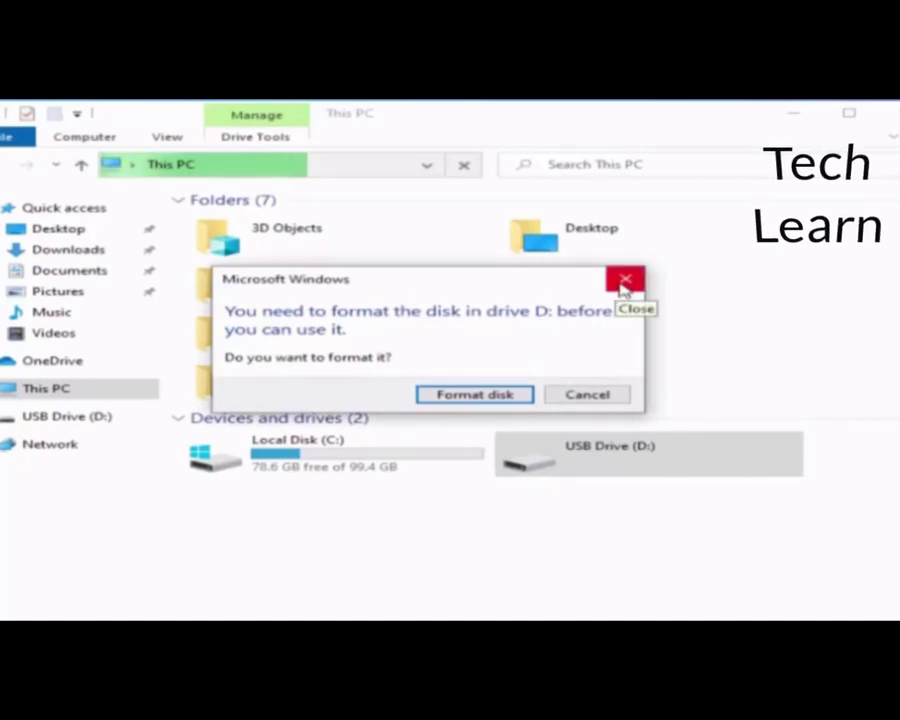
left_click(623, 283)
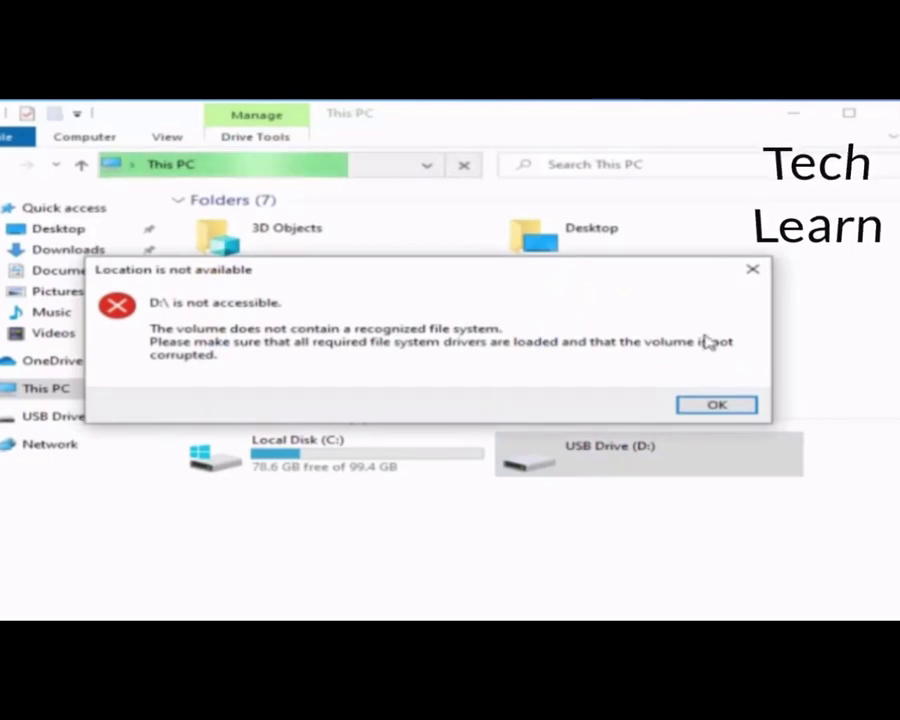
left_click(751, 274)
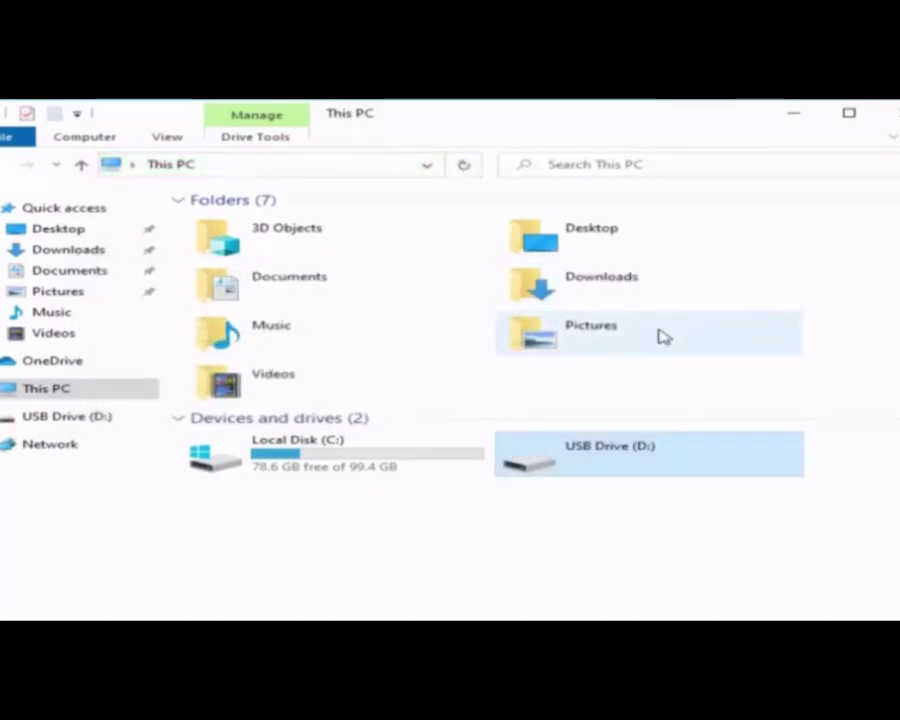
Step: Run a quick FAT format on USB Drive (D:), confirm the data-loss warning, and acknowledge the failure
right_click(548, 463)
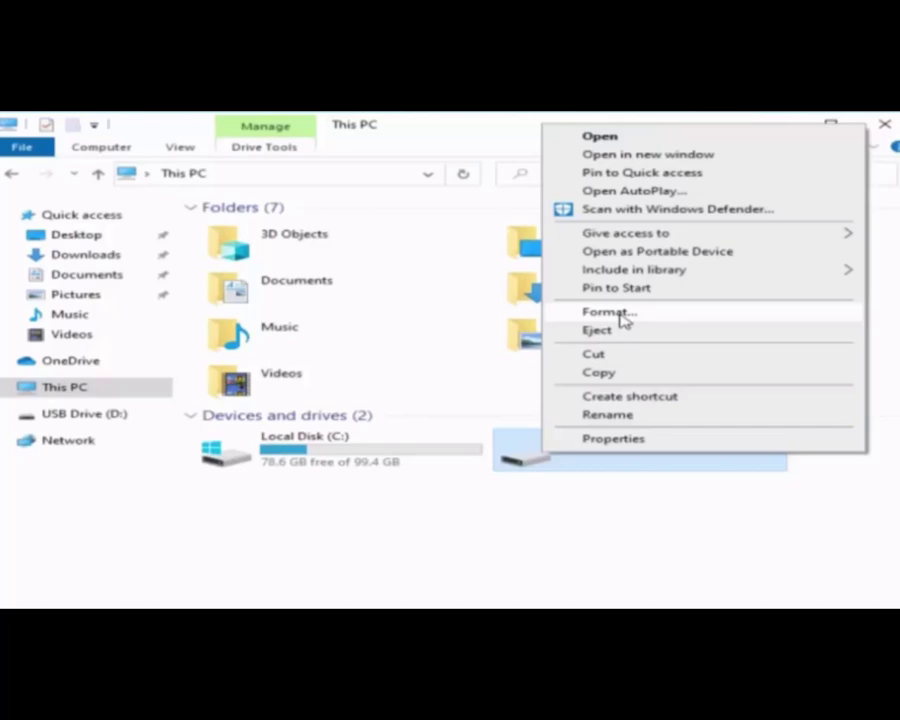
left_click(622, 314)
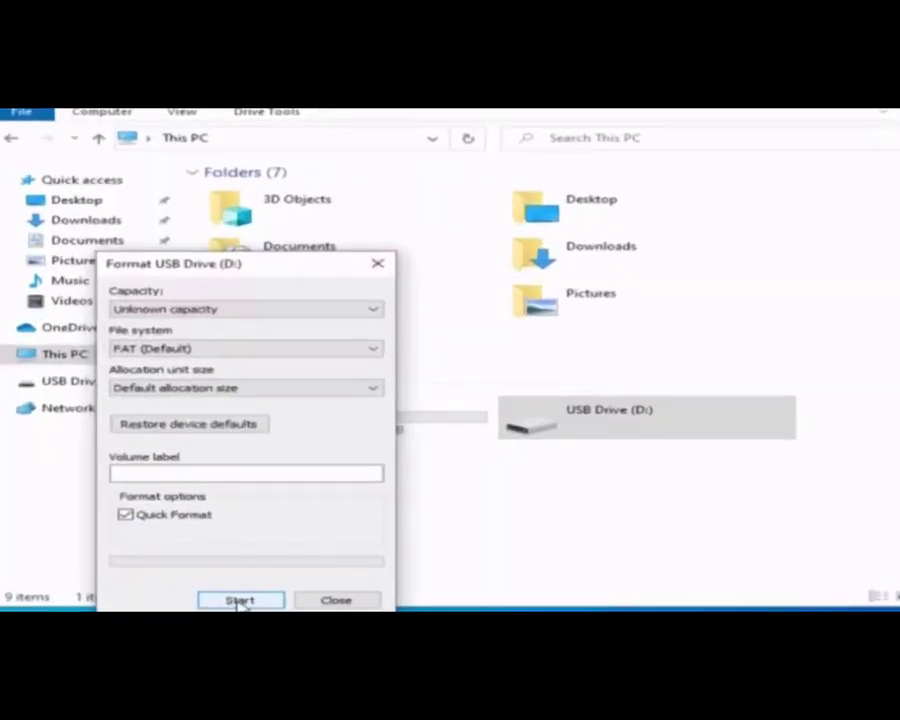
left_click(240, 601)
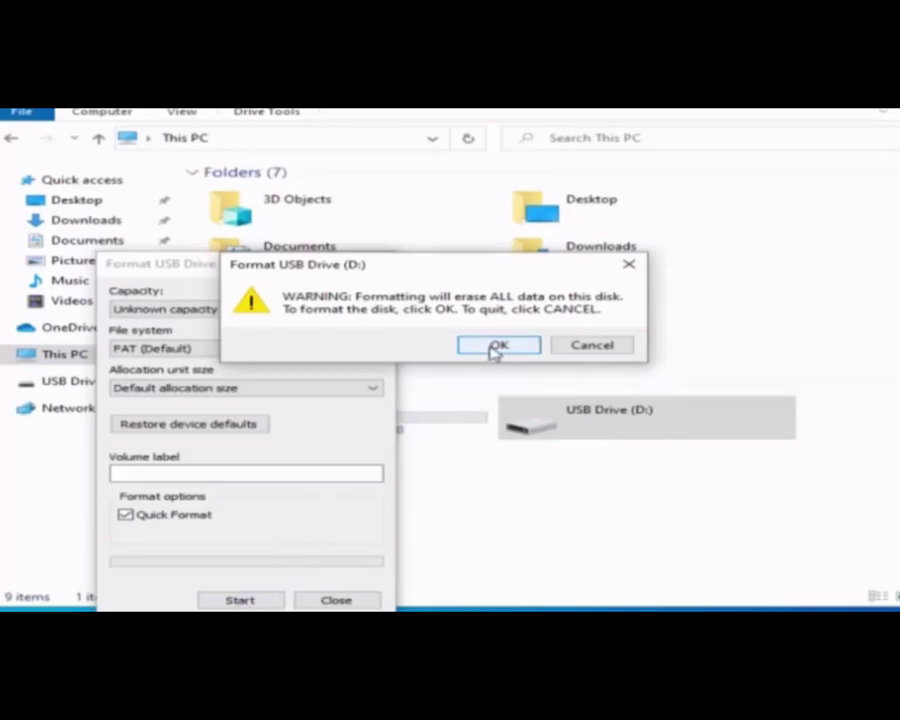
left_click(496, 346)
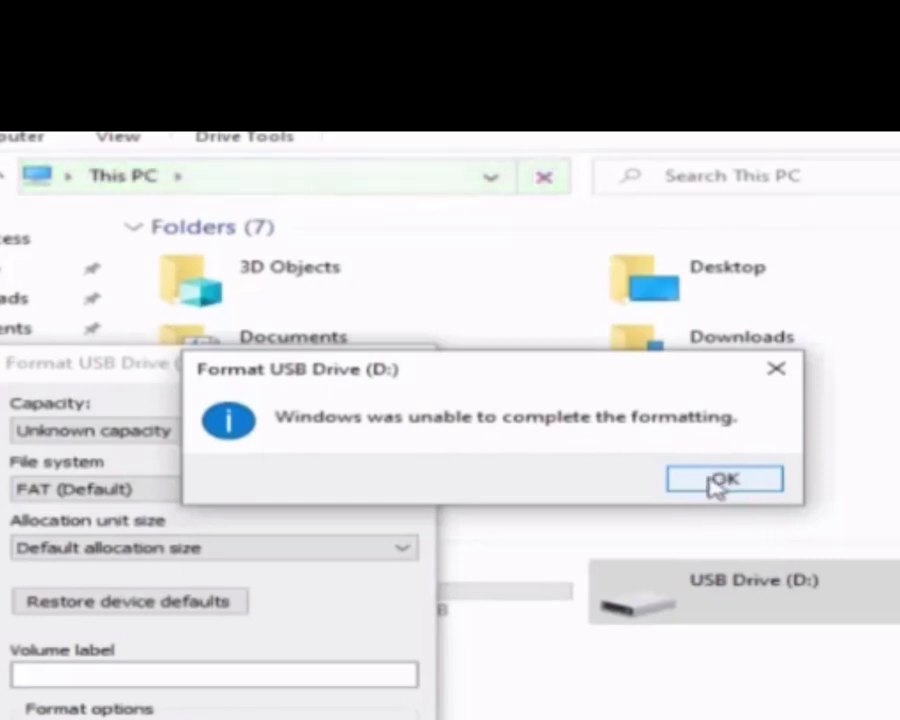
left_click(716, 482)
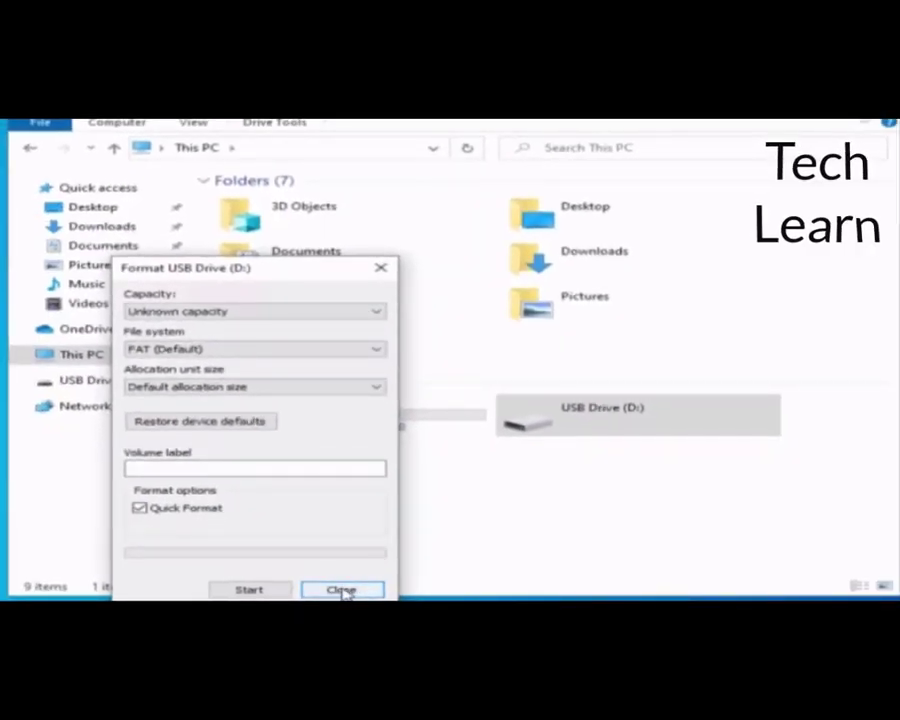
Step: Close the Format dialog and show Computer Management's launch options under Windows Administrative Tools in Start
left_click(341, 590)
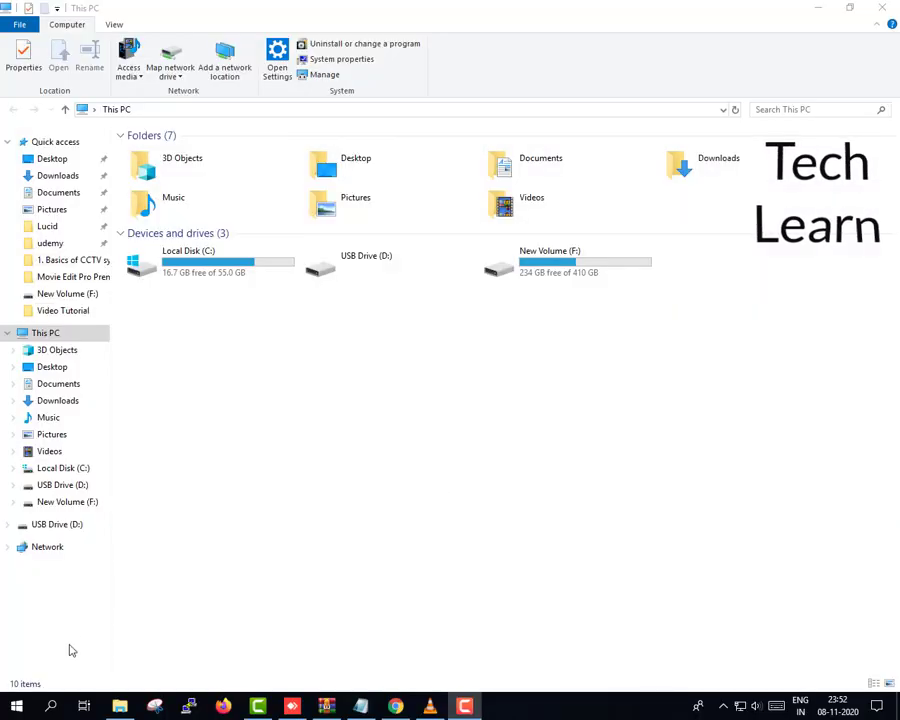
left_click(15, 705)
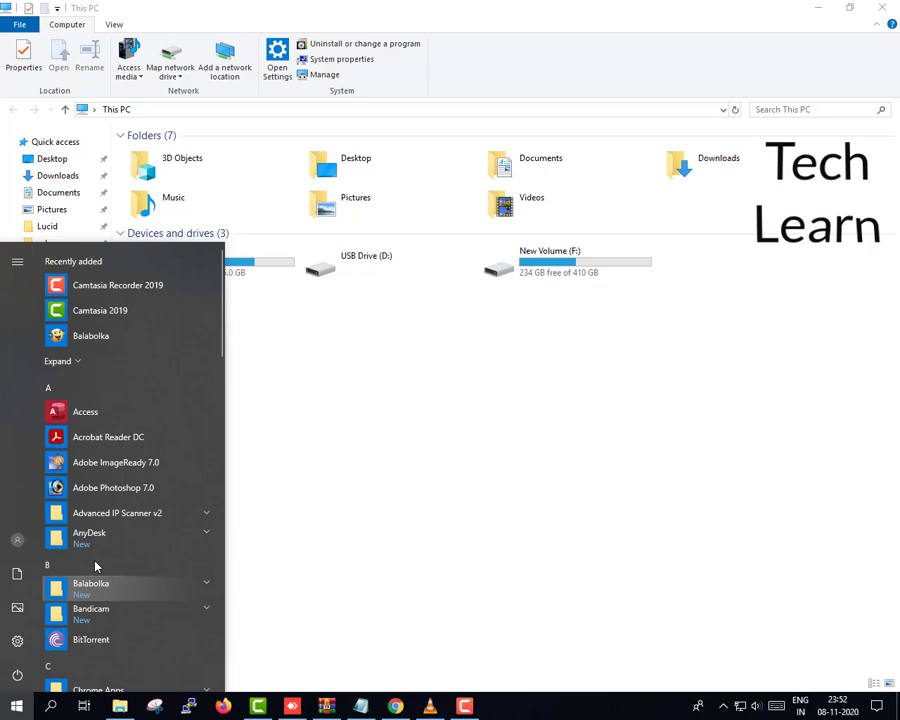
scroll(157, 491, "down", 3)
scroll(157, 488, "down", 3)
scroll(157, 488, "down", 3)
scroll(157, 488, "down", 3)
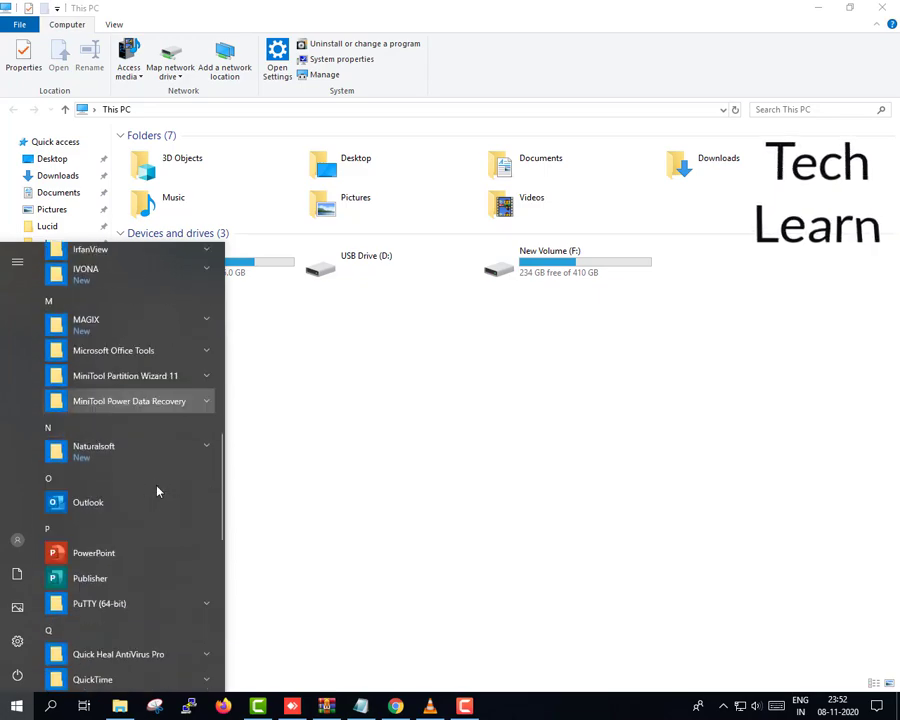
scroll(160, 470, "down", 2)
scroll(162, 455, "down", 2)
scroll(162, 453, "down", 3)
scroll(162, 453, "down", 2)
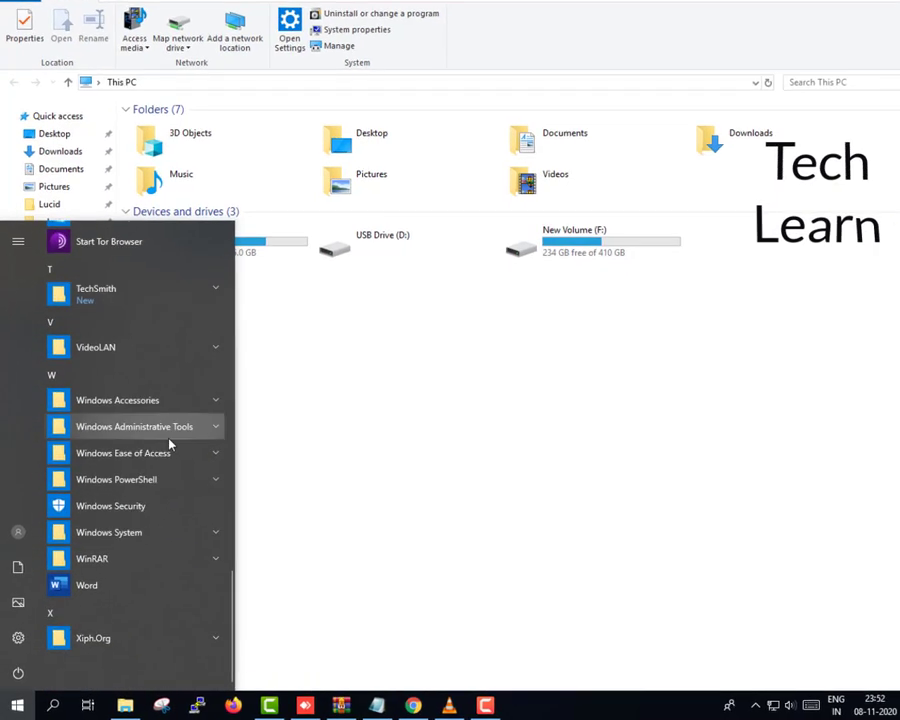
left_click(226, 333)
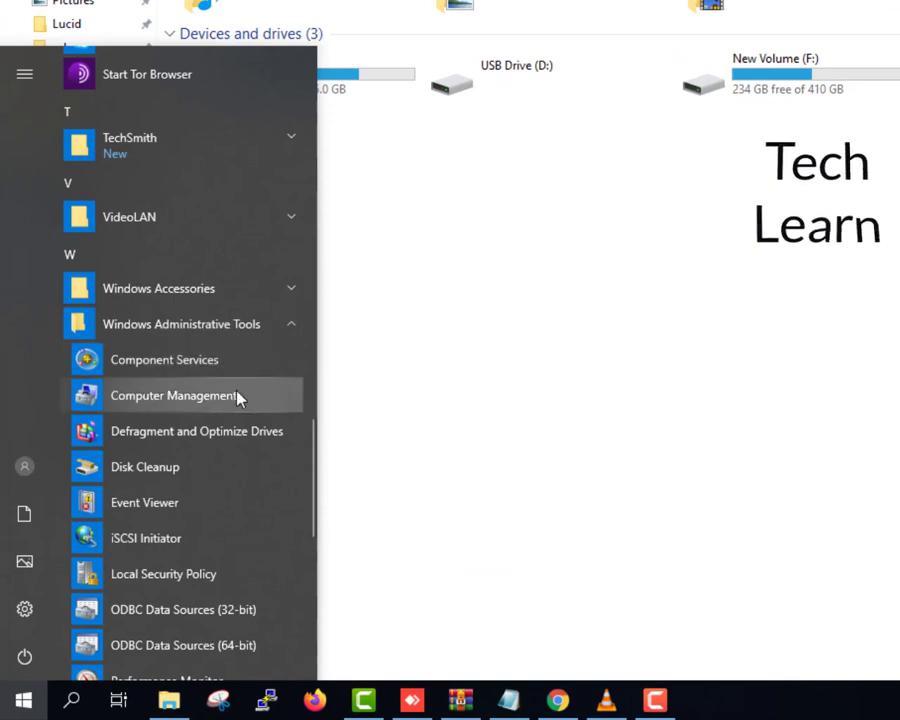
right_click(237, 396)
mouse_move(365, 450)
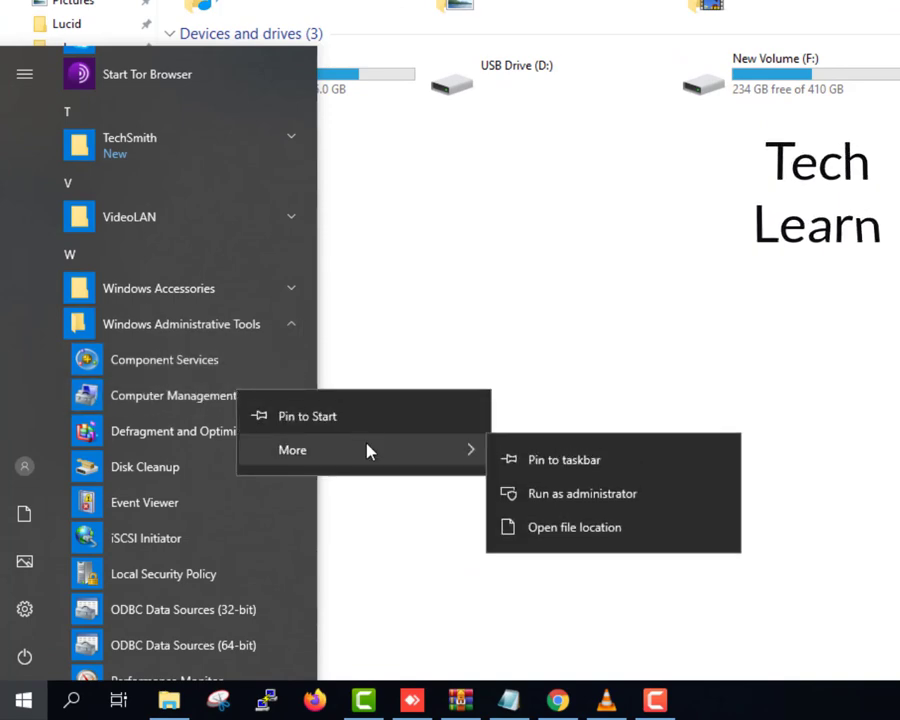
Step: Run Computer Management as administrator and start a New Simple Volume on Disk 1's unallocated space
left_click(553, 497)
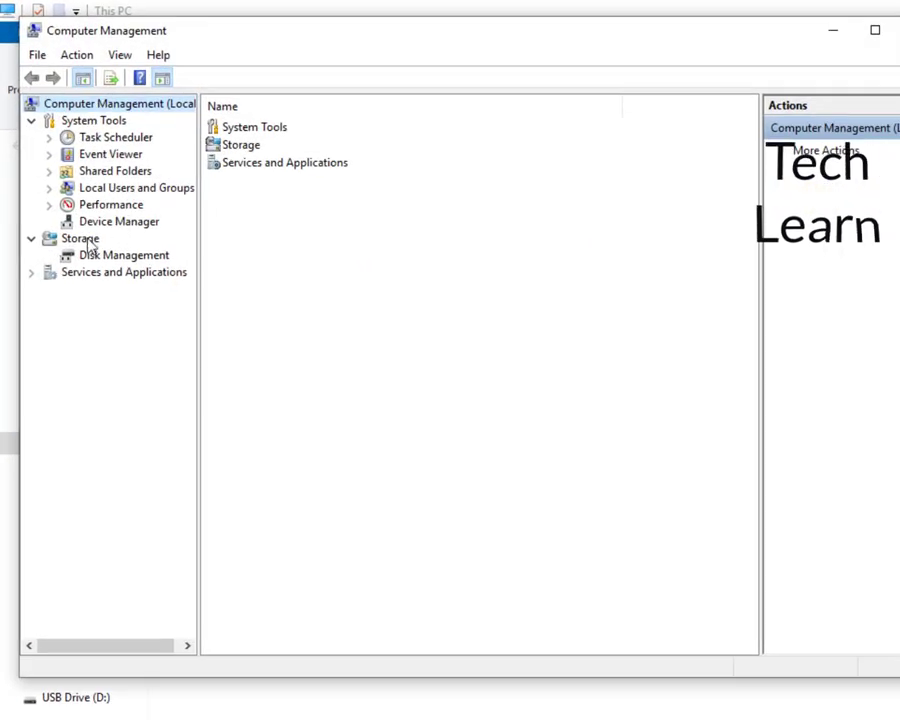
left_click(126, 256)
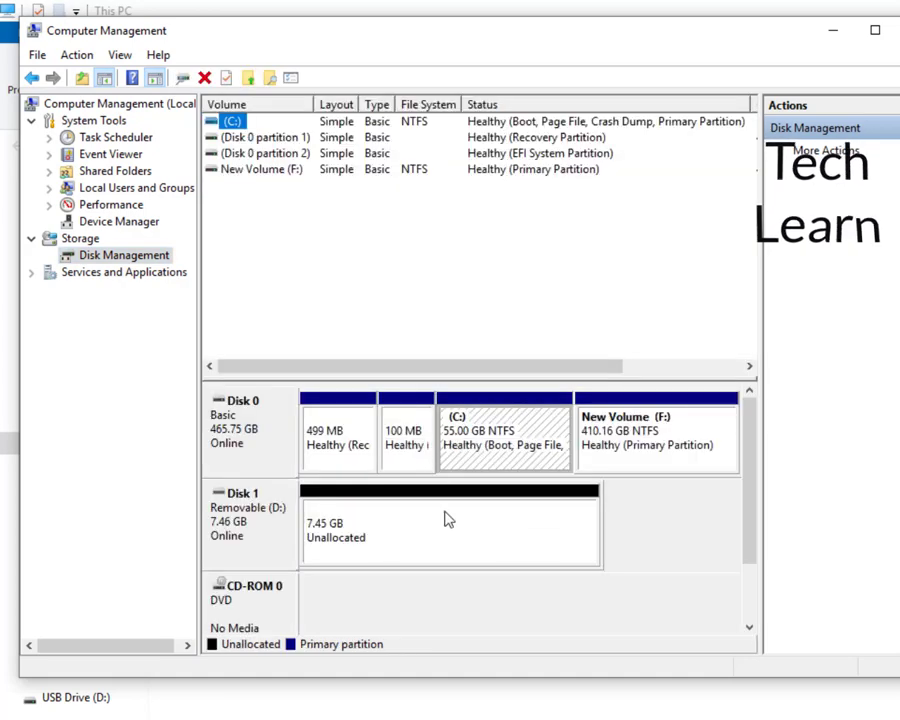
right_click(454, 524)
left_click(533, 540)
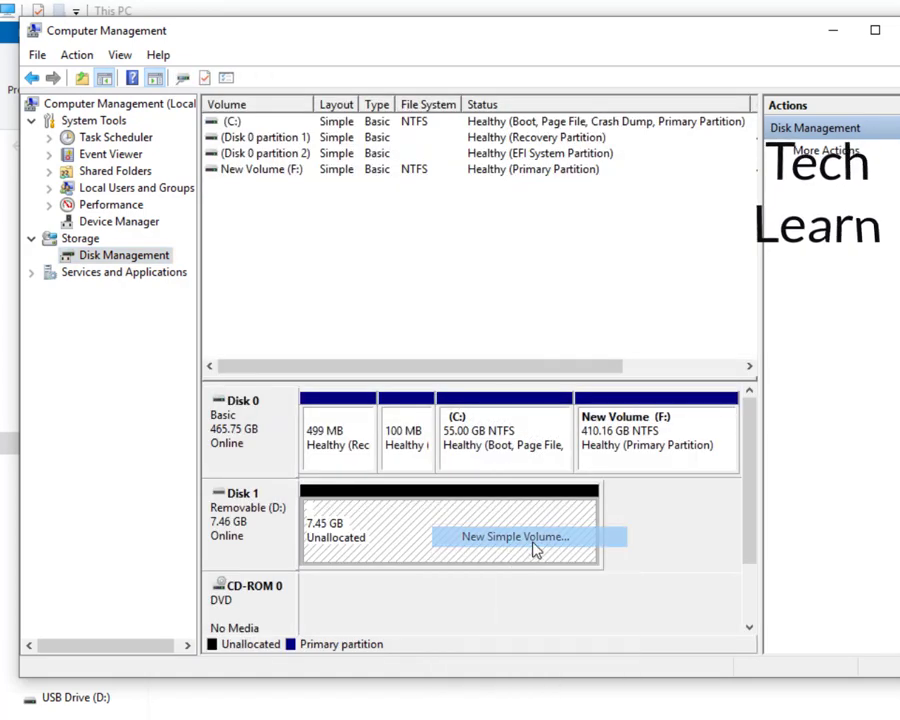
Step: Create the volume at the full 7632 MB with drive letter E, NTFS, and label 'devil'
left_click(566, 458)
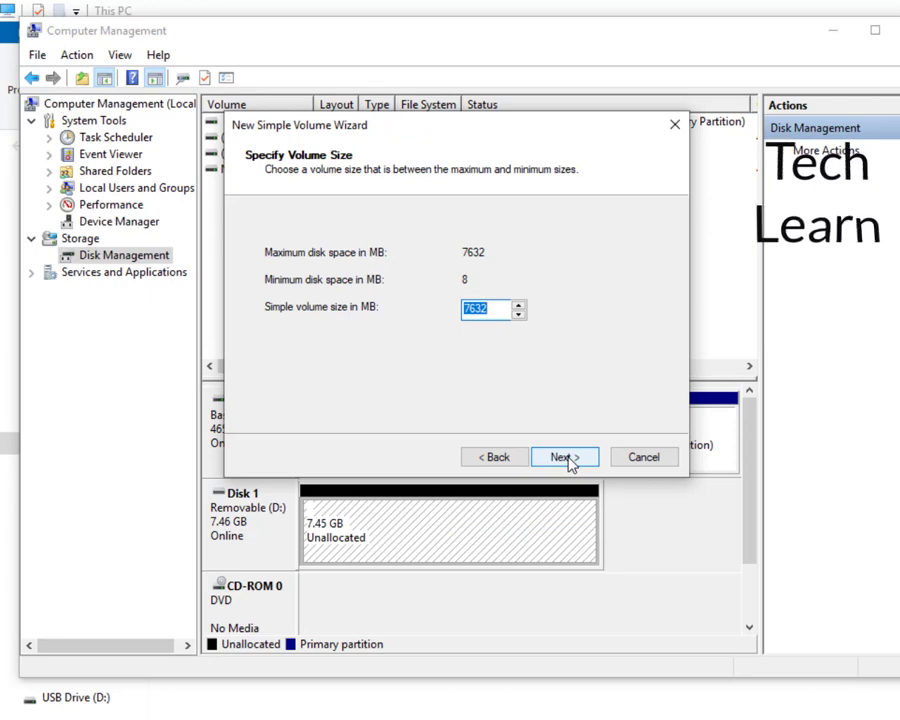
left_click(566, 458)
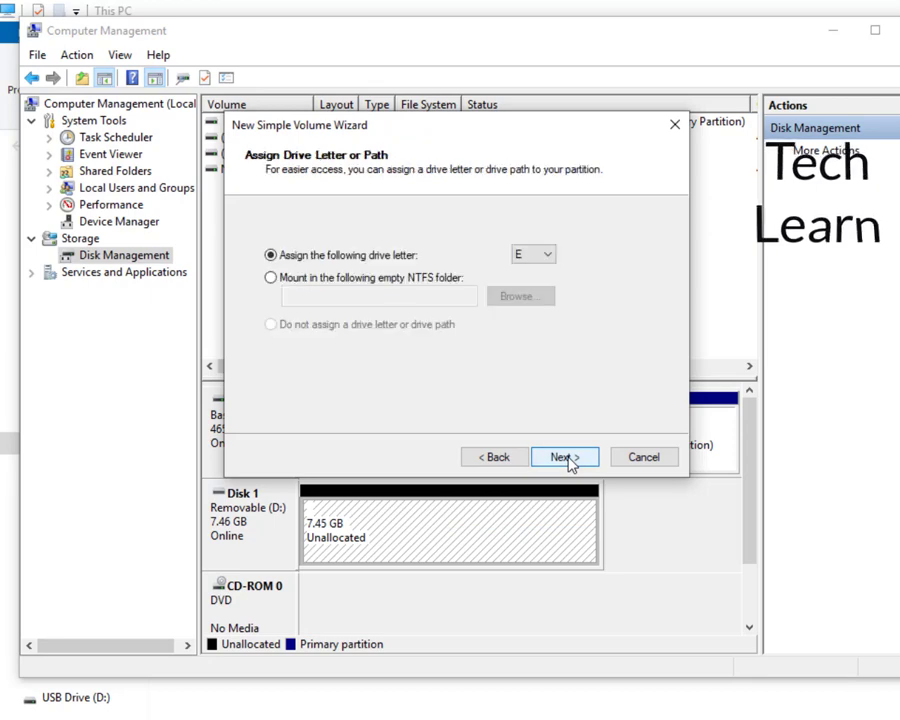
left_click(566, 458)
left_click_drag(526, 340, 410, 357)
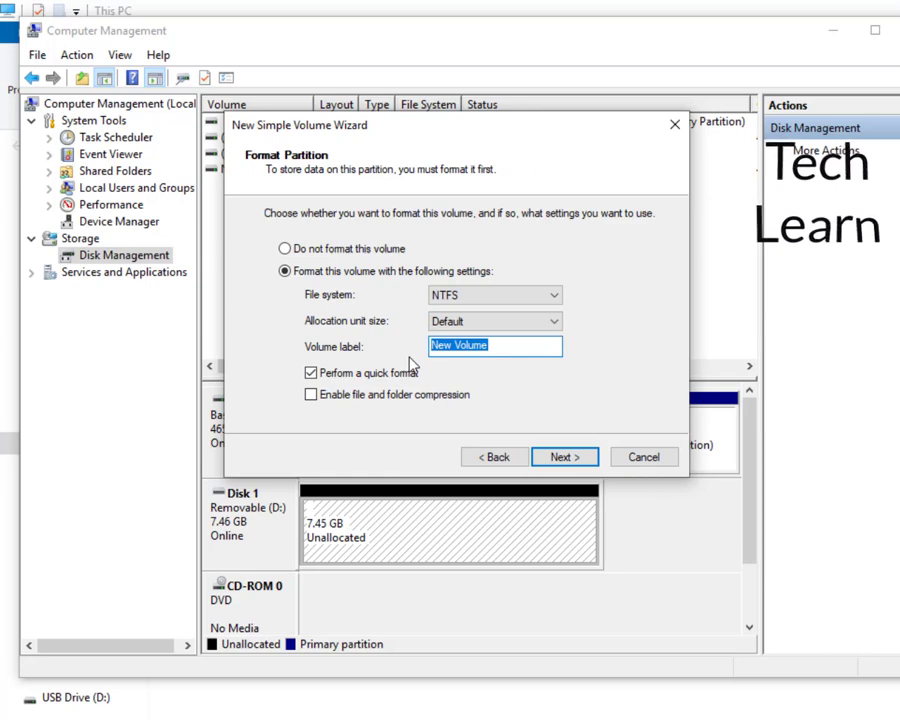
type("devil")
left_click(576, 459)
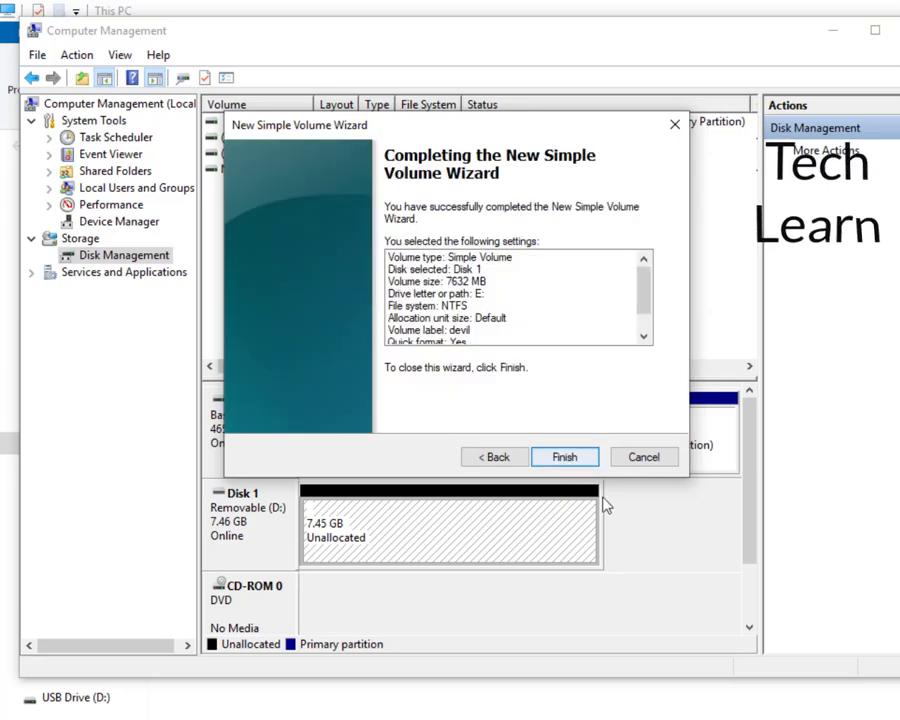
left_click(579, 456)
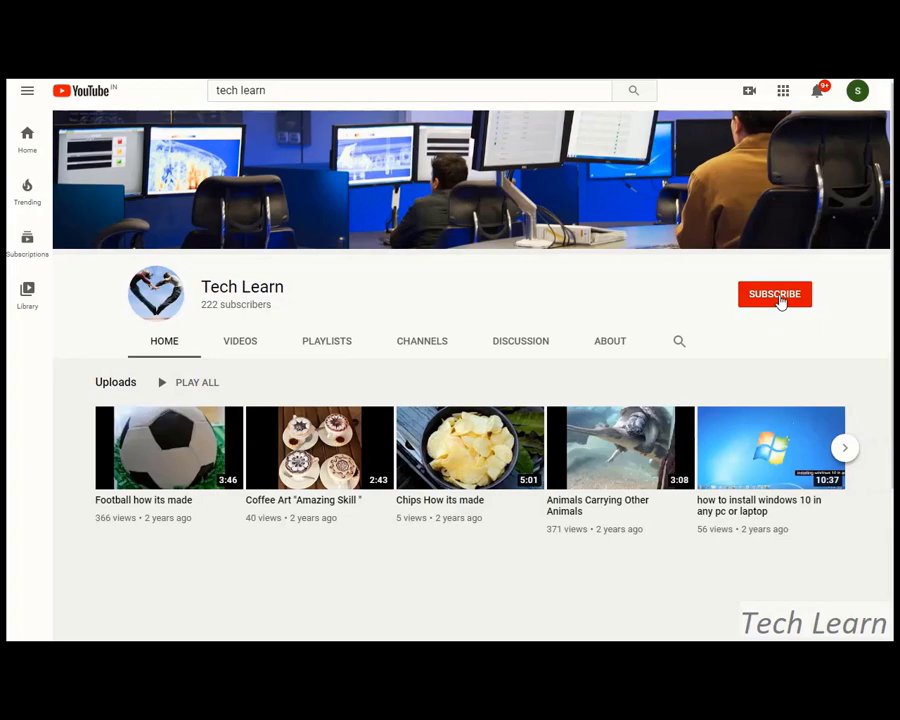
Step: Subscribe to the Tech Learn YouTube channel
left_click(781, 298)
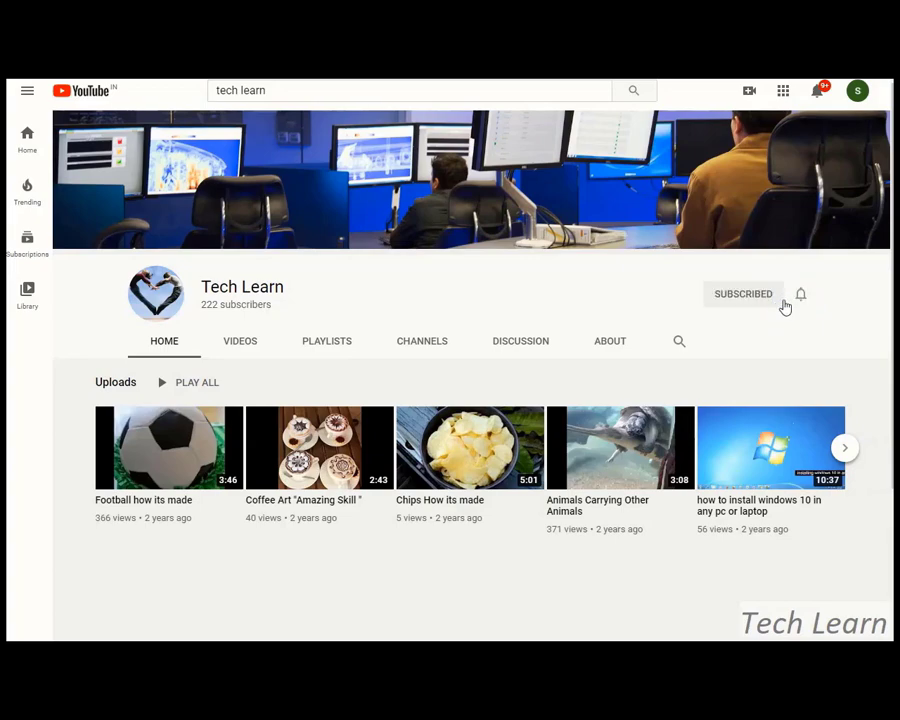